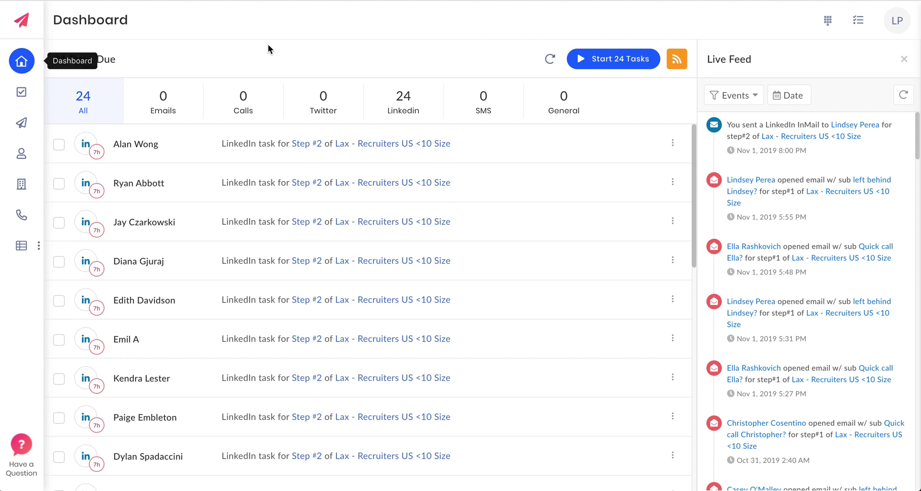
Step: Open the Lax - Recruiters US <10 Size sequence and review its day-1 Manual Email step
{"action": "left_click", "coordinate": [21, 122]}
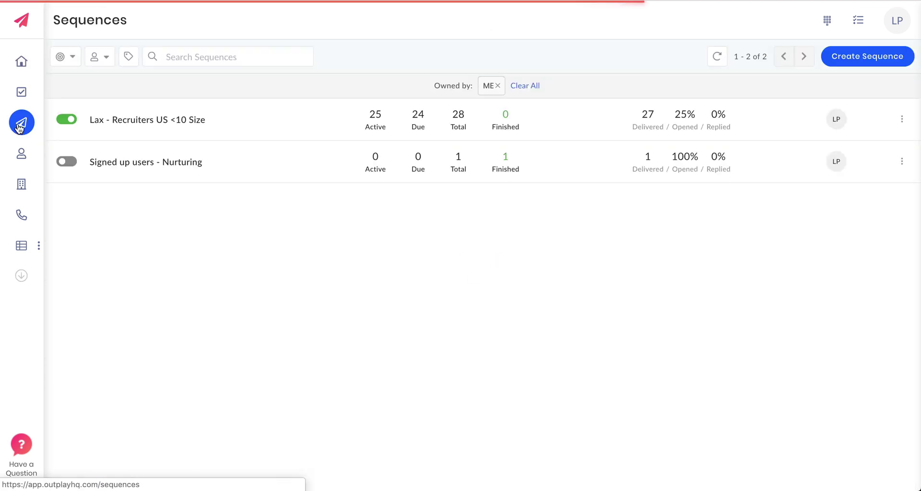
{"action": "left_click", "coordinate": [169, 120]}
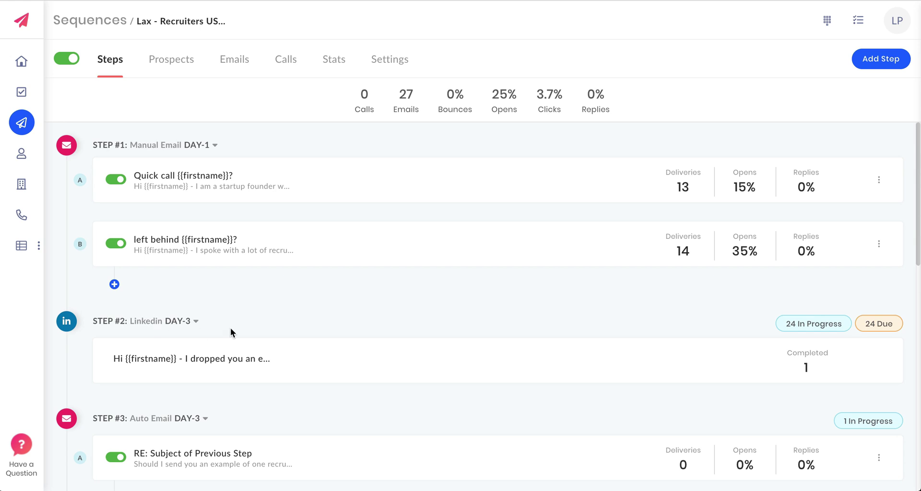
{"action": "left_click_drag", "start_coordinate": [130, 145], "coordinate": [230, 145]}
Step: Return to the dashboard and start working through the 24 due tasks
{"action": "left_click", "coordinate": [22, 61]}
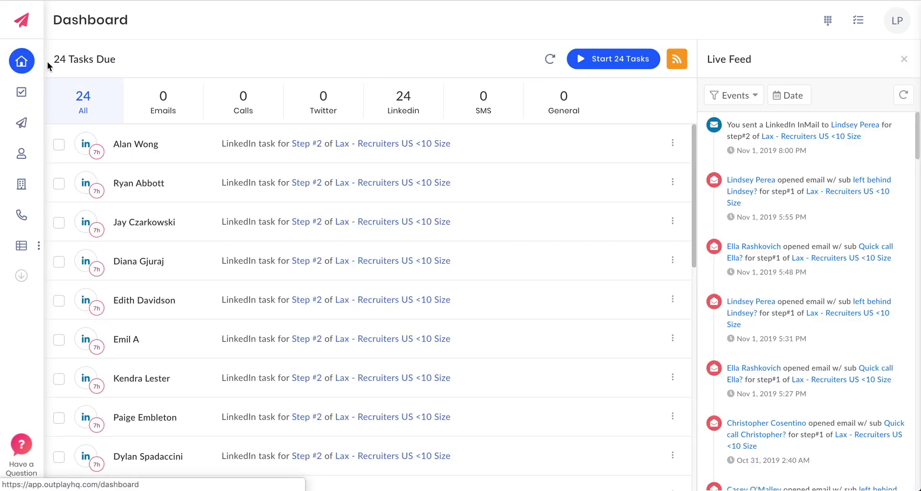
{"action": "left_click_drag", "start_coordinate": [55, 60], "coordinate": [135, 60]}
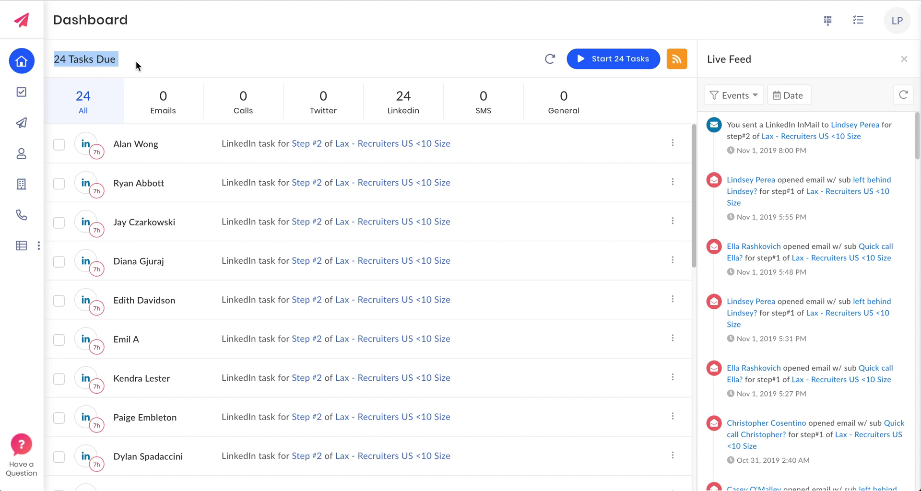
{"action": "left_click", "coordinate": [136, 62]}
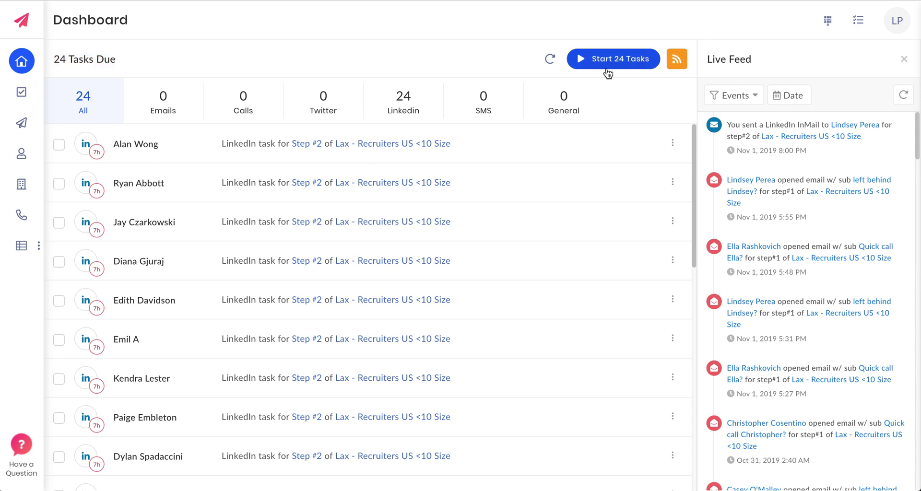
{"action": "left_click", "coordinate": [620, 60]}
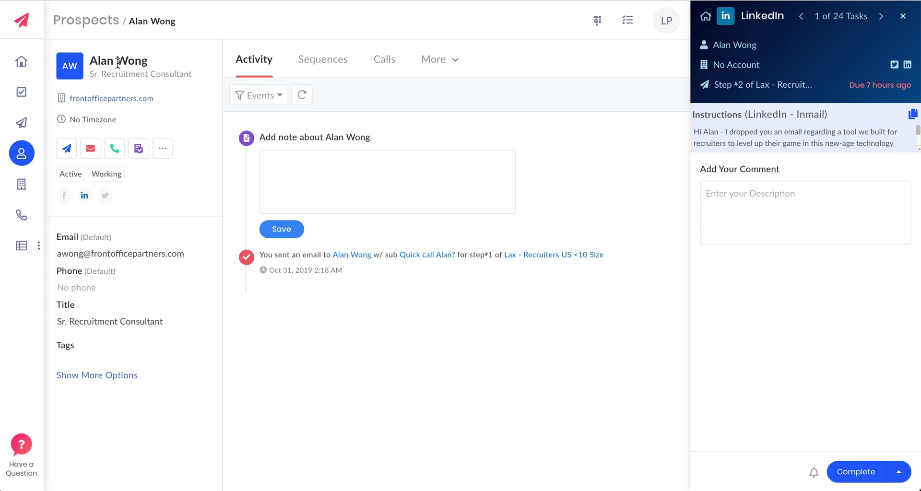
Step: Check the first InMail task's prospect against the profile and earlier email activity
{"action": "triple_click", "coordinate": [715, 45]}
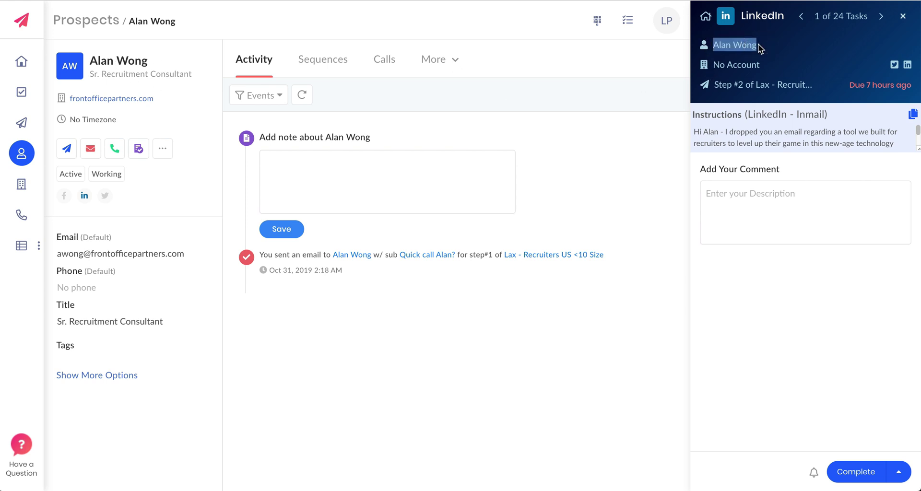
{"action": "left_click", "coordinate": [91, 60]}
{"action": "left_click_drag", "start_coordinate": [91, 60], "coordinate": [159, 63]}
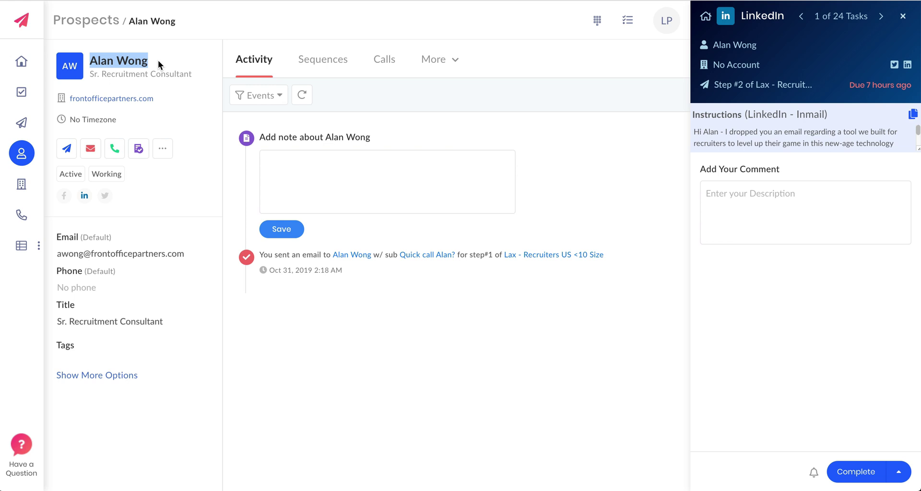
{"action": "left_click", "coordinate": [321, 300]}
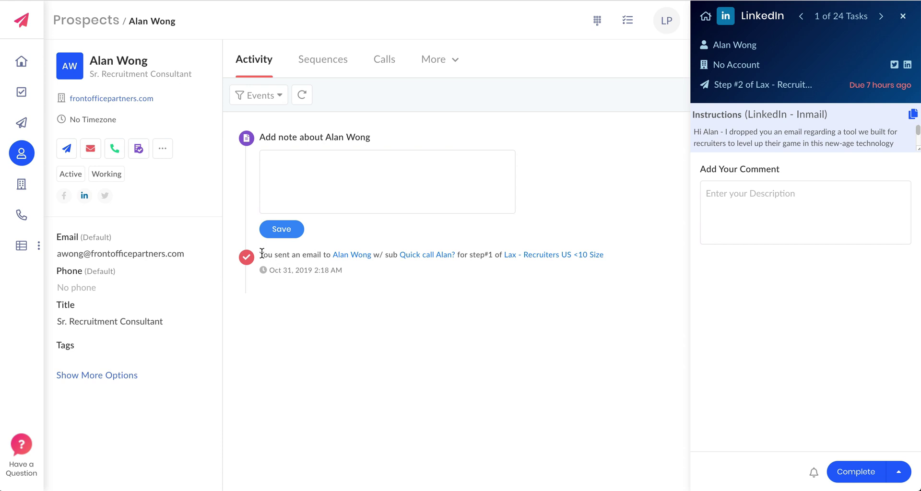
{"action": "left_click_drag", "start_coordinate": [259, 251], "coordinate": [359, 272]}
{"action": "left_click", "coordinate": [360, 274]}
Step: Send the prospect an InMail with subject 'Reg my email' and the pasted task message
{"action": "left_click", "coordinate": [912, 114]}
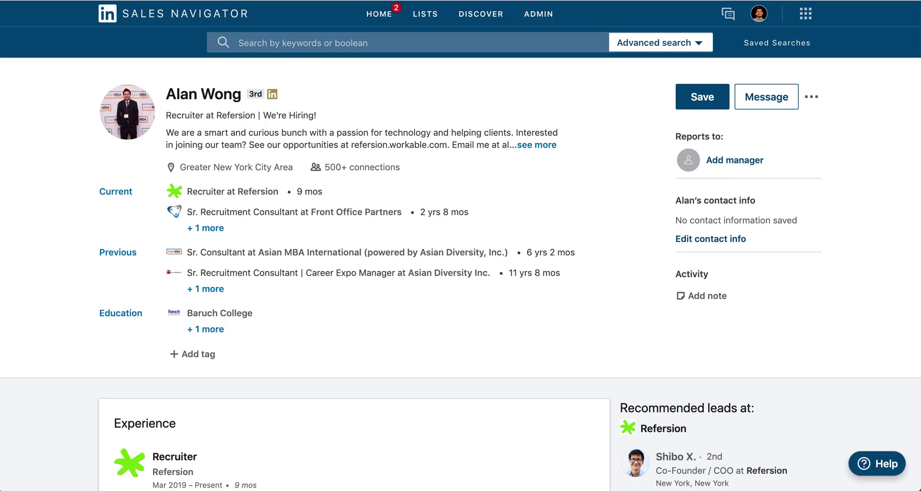
{"action": "left_click", "coordinate": [766, 97]}
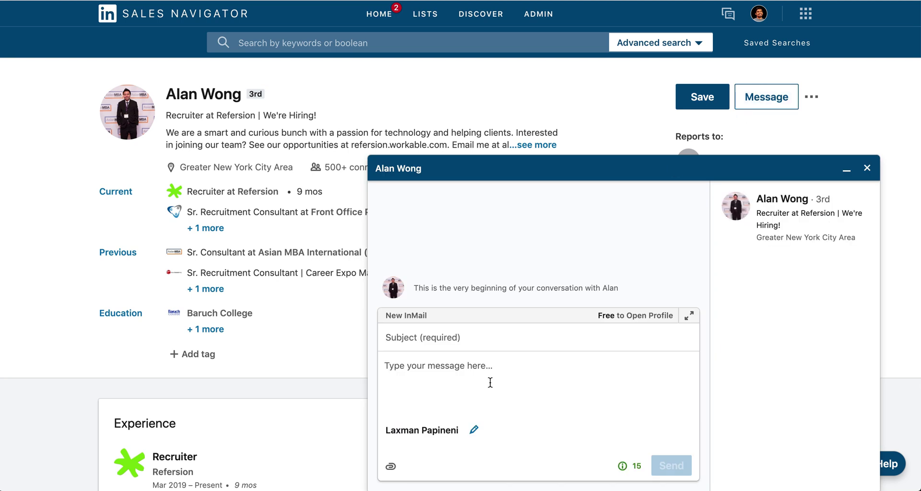
{"action": "type", "text": "Reg"}
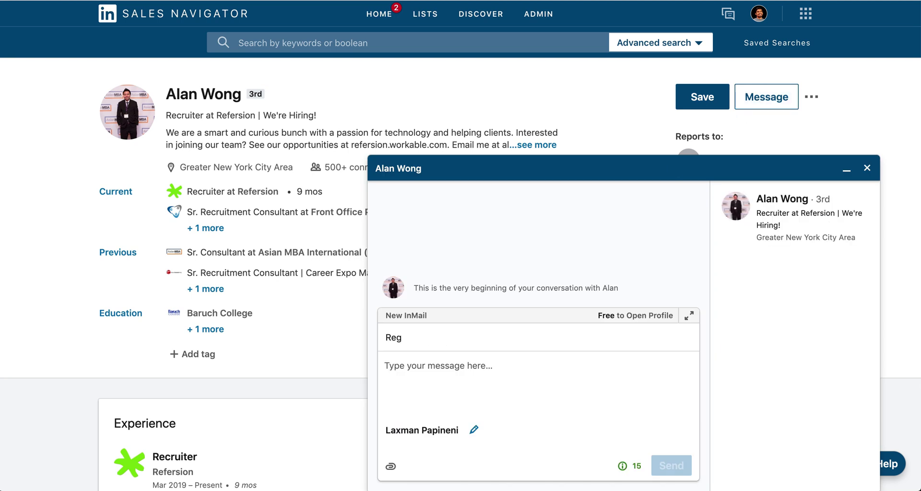
{"action": "type", "text": " my "}
{"action": "type", "text": "email"}
{"action": "key", "text": "ctrl+v"}
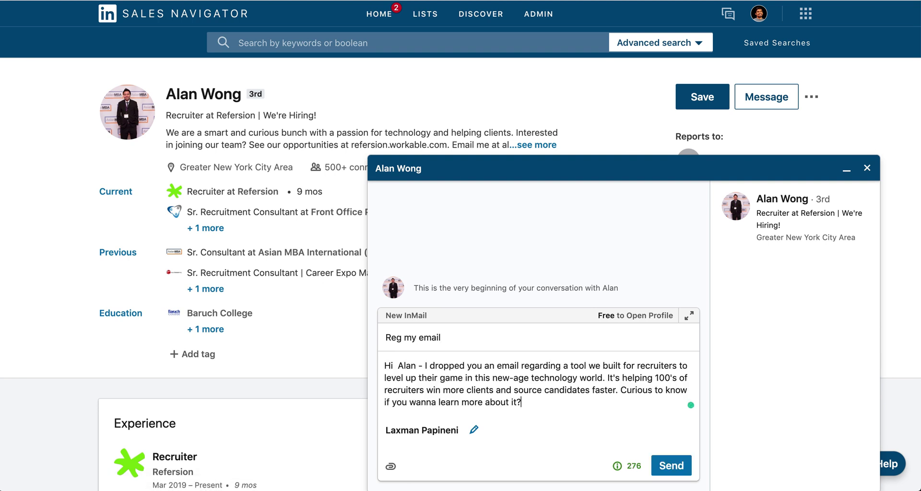
{"action": "left_click", "coordinate": [672, 465]}
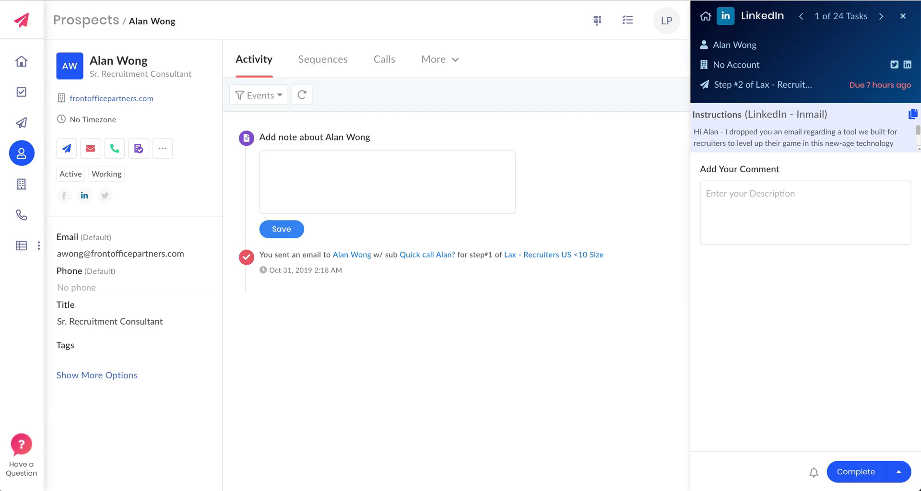
Step: Complete the first InMail task and check the next prospect shown as task 2 of 24
{"action": "left_click", "coordinate": [774, 207]}
{"action": "left_click", "coordinate": [861, 472]}
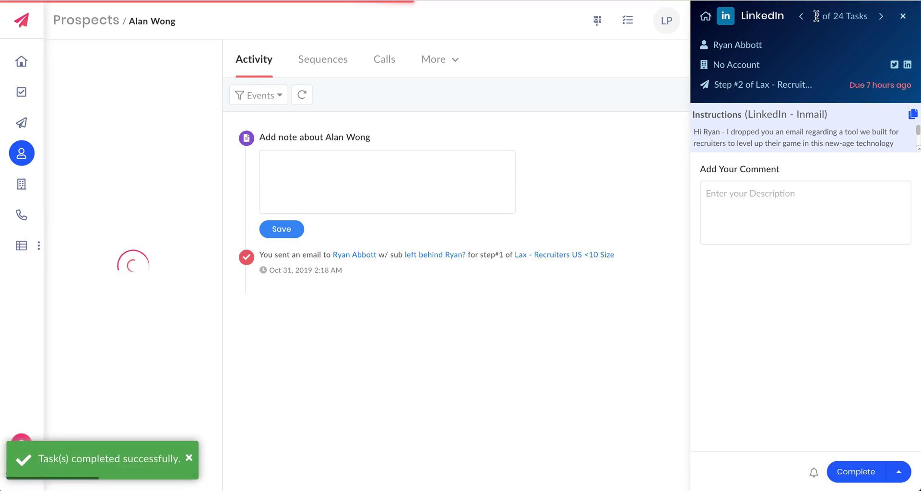
{"action": "left_click_drag", "start_coordinate": [815, 15], "coordinate": [869, 19]}
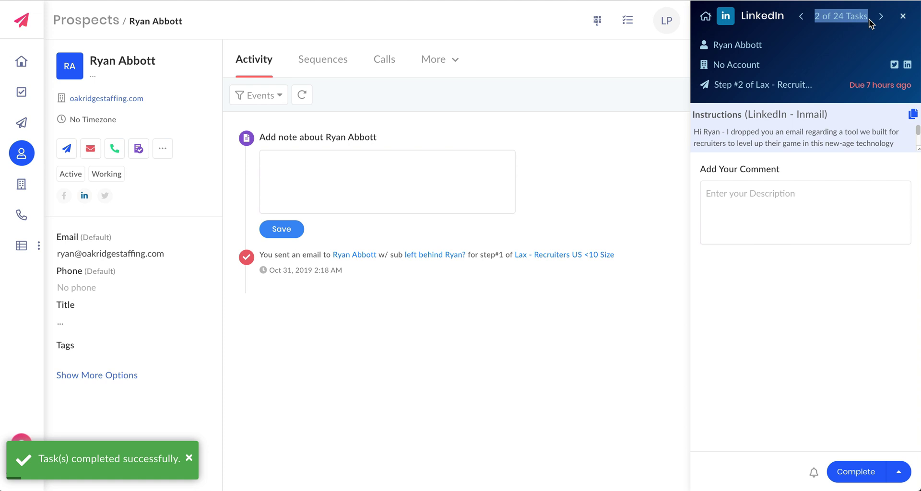
{"action": "left_click", "coordinate": [843, 31]}
{"action": "left_click_drag", "start_coordinate": [713, 44], "coordinate": [763, 48]}
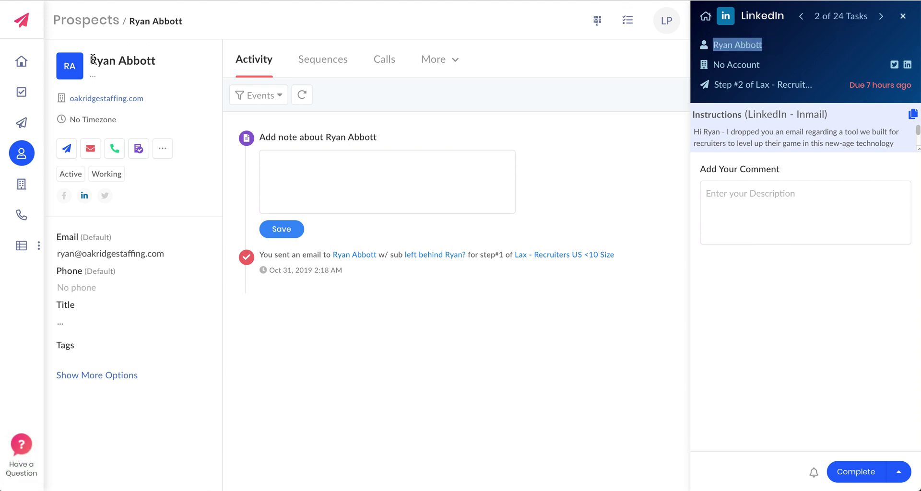
{"action": "left_click_drag", "start_coordinate": [90, 60], "coordinate": [154, 59]}
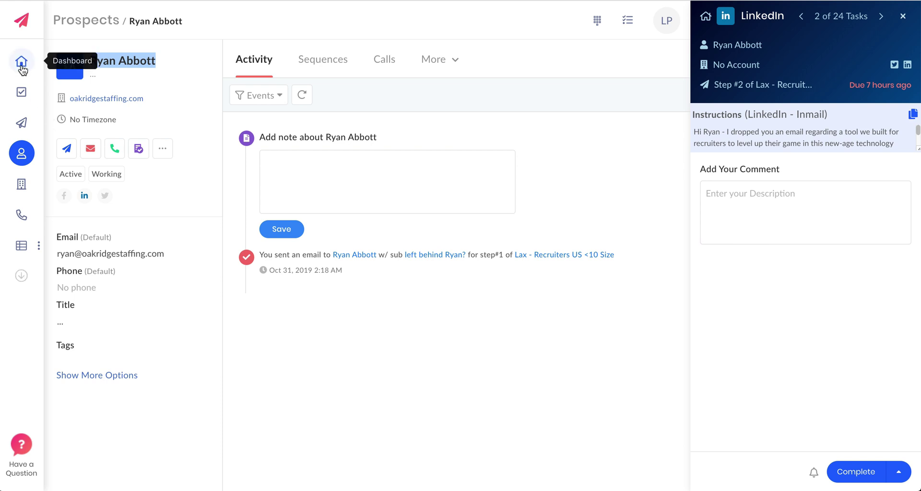
Step: Close the task runner and open the Lax sequence's Stats to see 2 LinkedIn touches and 2 InMails
{"action": "left_click", "coordinate": [22, 120]}
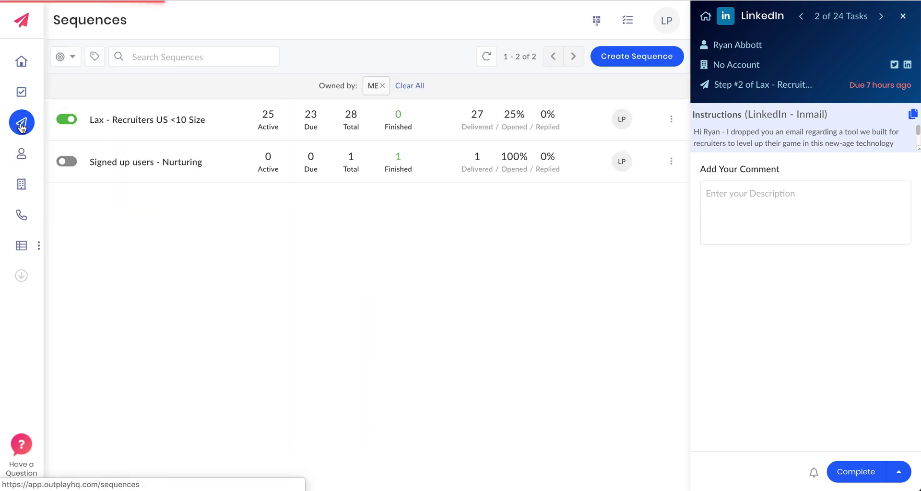
{"action": "left_click", "coordinate": [150, 129]}
{"action": "left_click", "coordinate": [903, 17]}
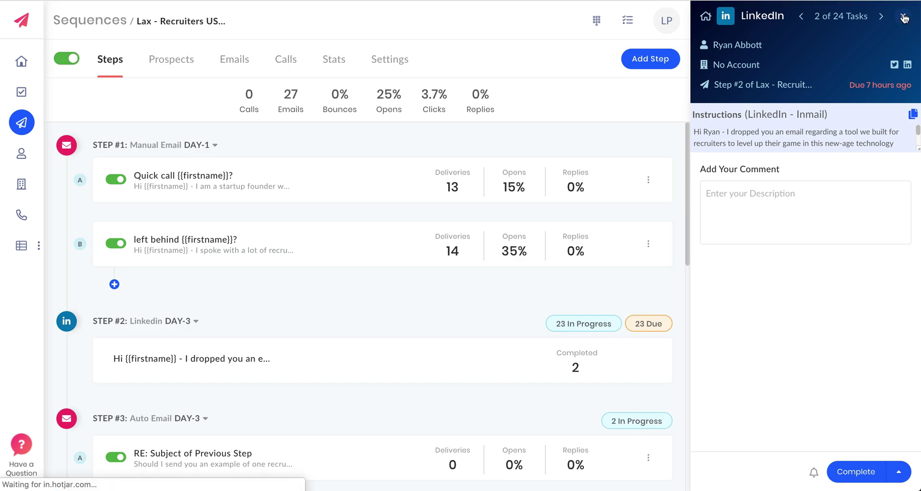
{"action": "left_click", "coordinate": [22, 123]}
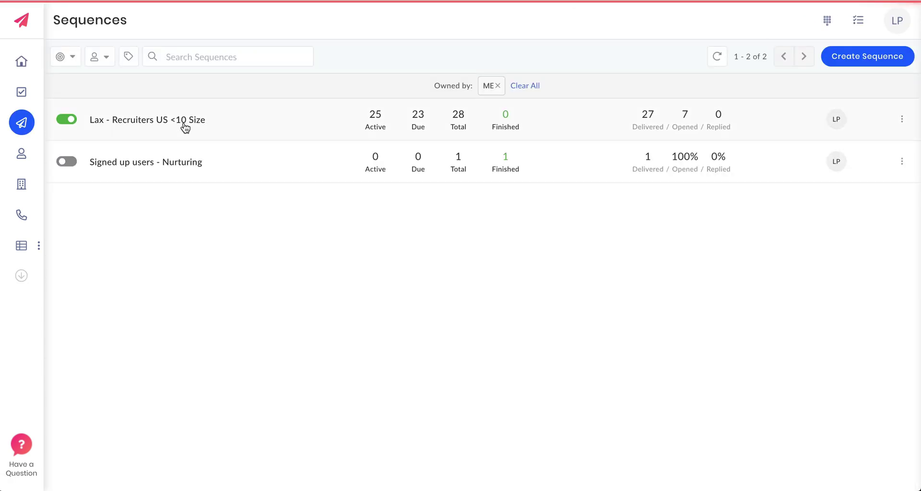
{"action": "left_click", "coordinate": [184, 125]}
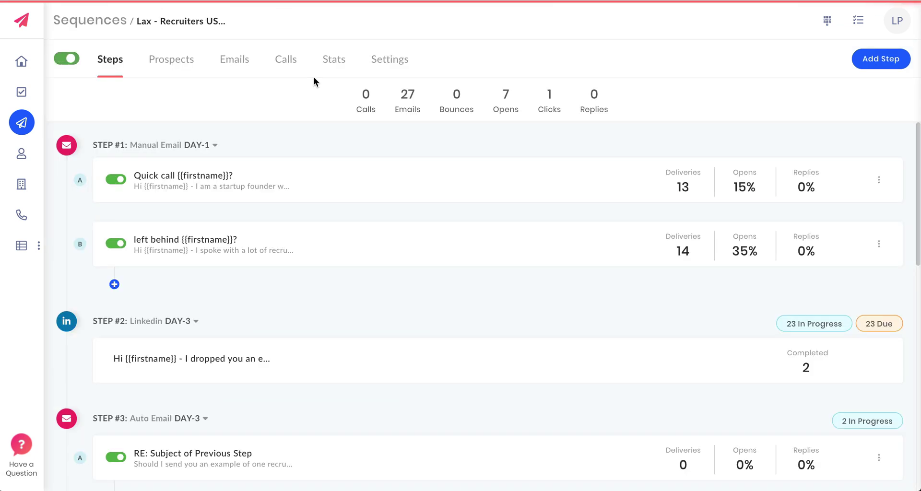
{"action": "left_click", "coordinate": [329, 63]}
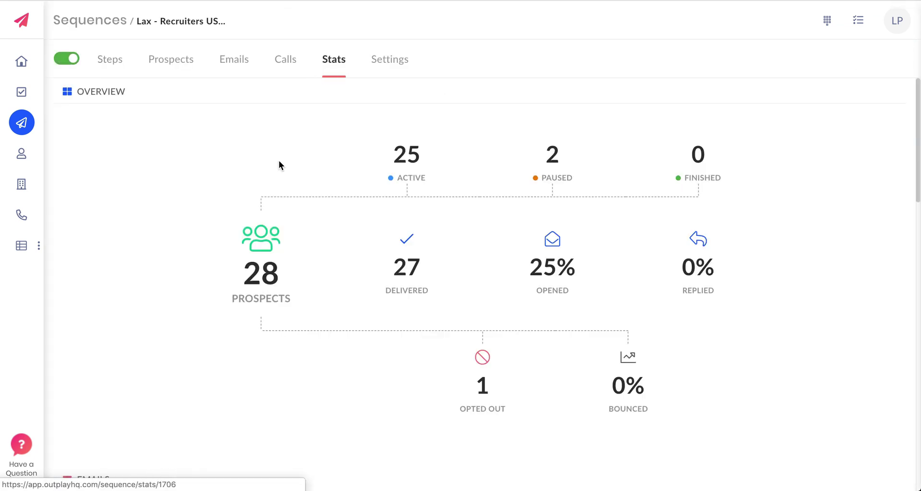
{"action": "scroll", "coordinate": [184, 268], "scroll_direction": "down", "scroll_amount": 10}
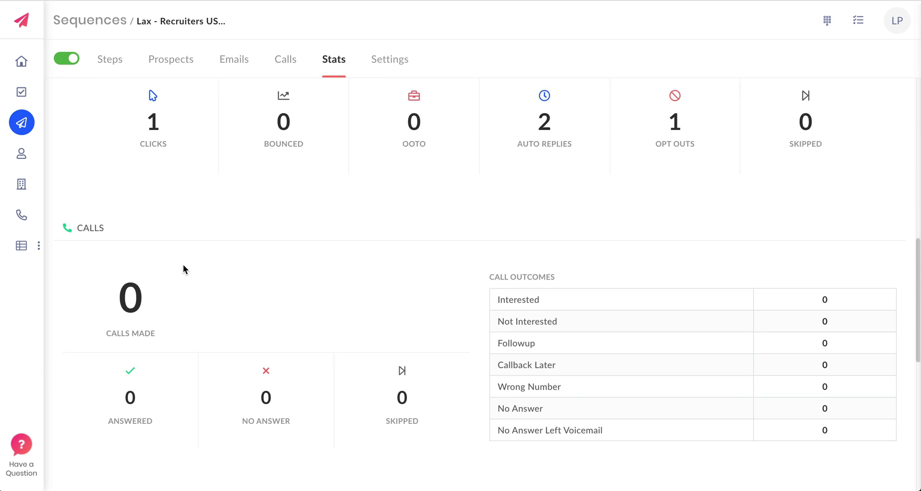
{"action": "scroll", "coordinate": [183, 268], "scroll_direction": "down", "scroll_amount": 7}
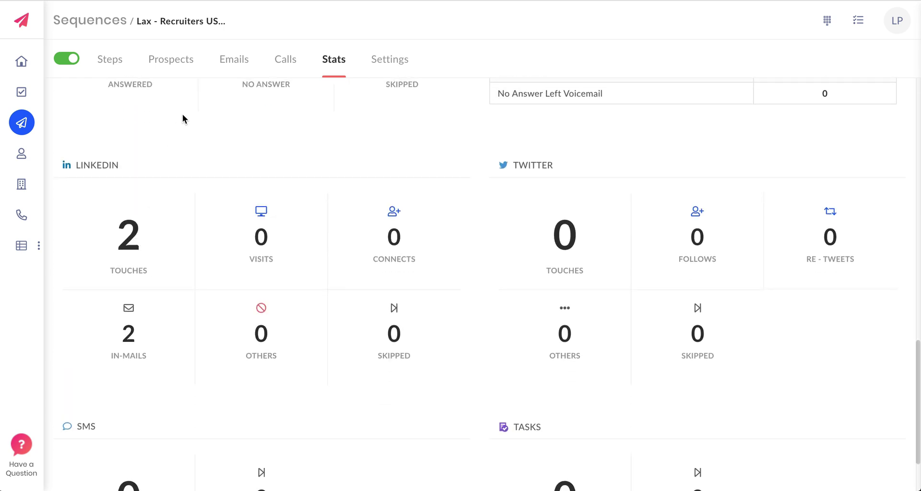
Step: Filter the sequence's prospects to Step #3 and open one prospect's activity showing the sent InMail
{"action": "left_click", "coordinate": [177, 62]}
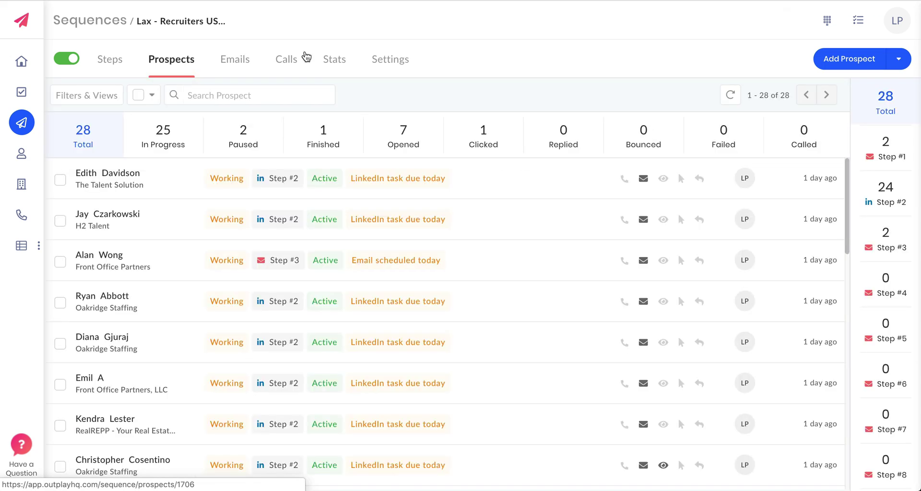
{"action": "left_click", "coordinate": [891, 243]}
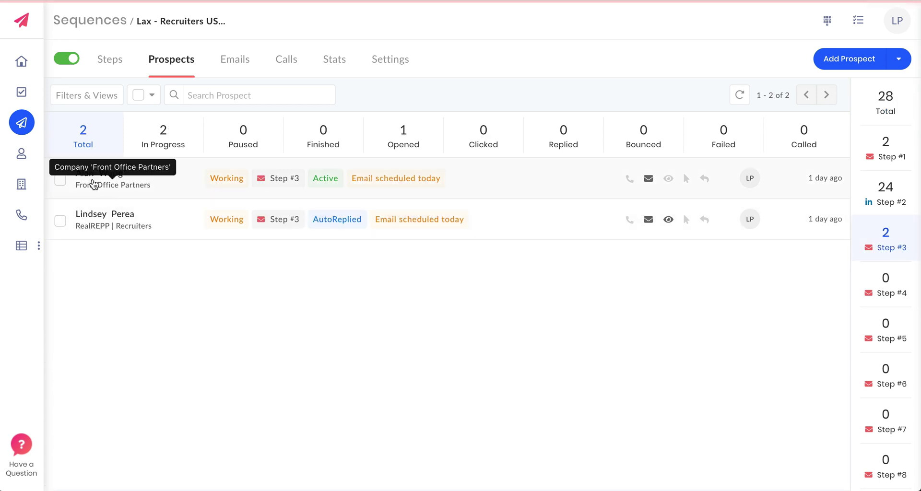
{"action": "left_click", "coordinate": [100, 213]}
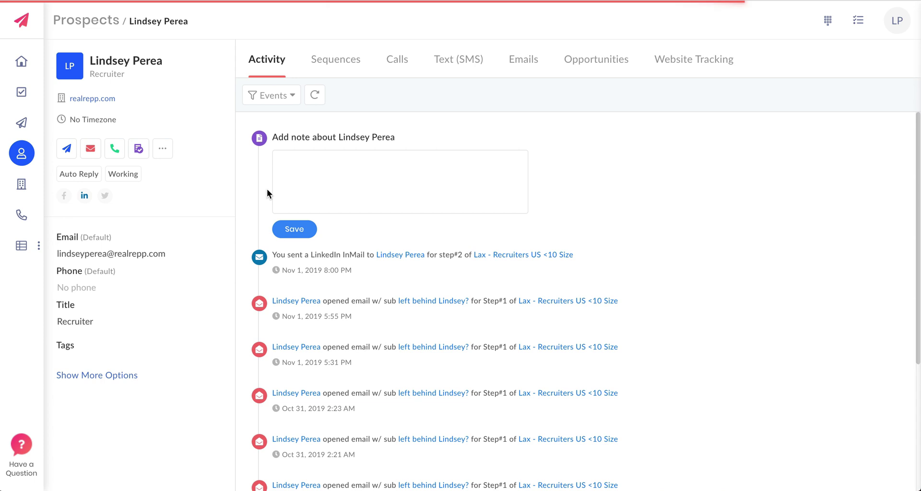
{"action": "left_click_drag", "start_coordinate": [274, 253], "coordinate": [365, 252]}
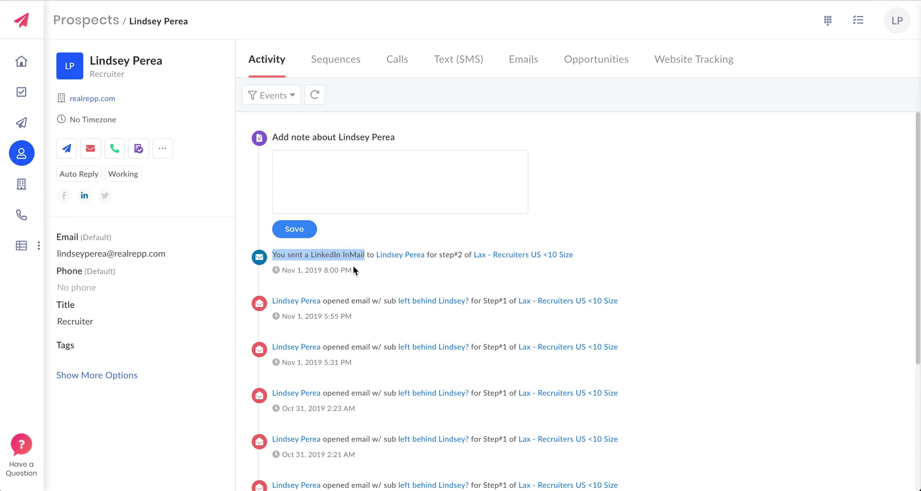
{"action": "left_click", "coordinate": [353, 267]}
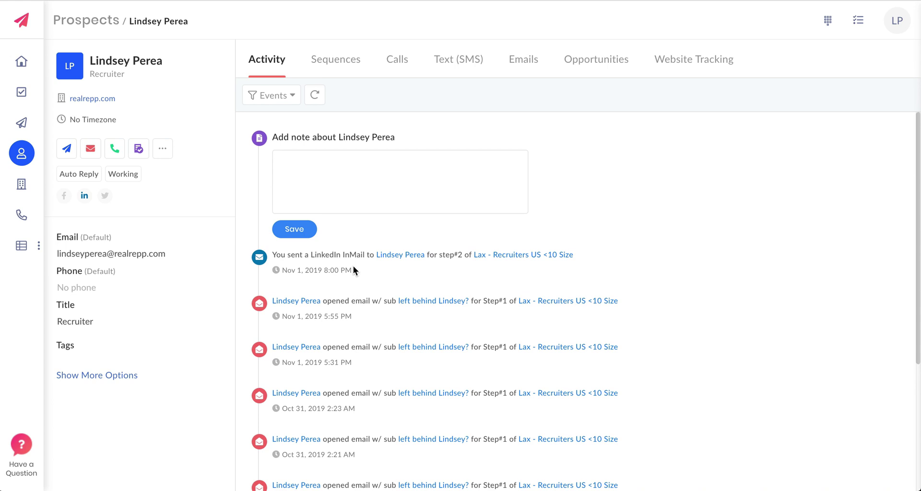